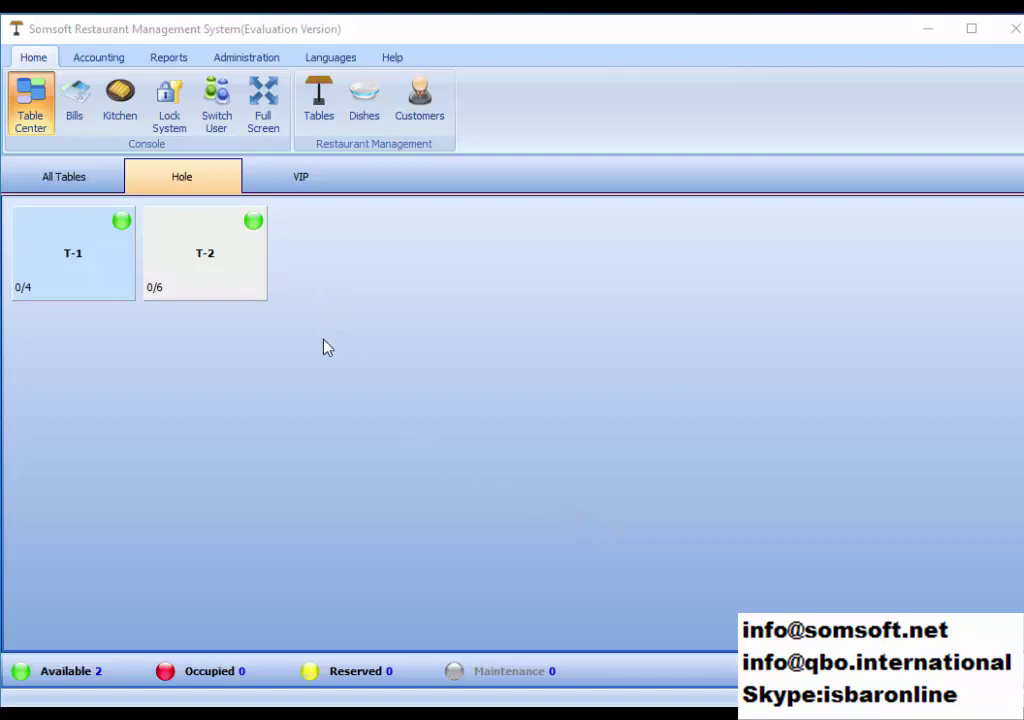
Show the table center in full screen and look over the tables in the VIP area.
left_click(265, 104)
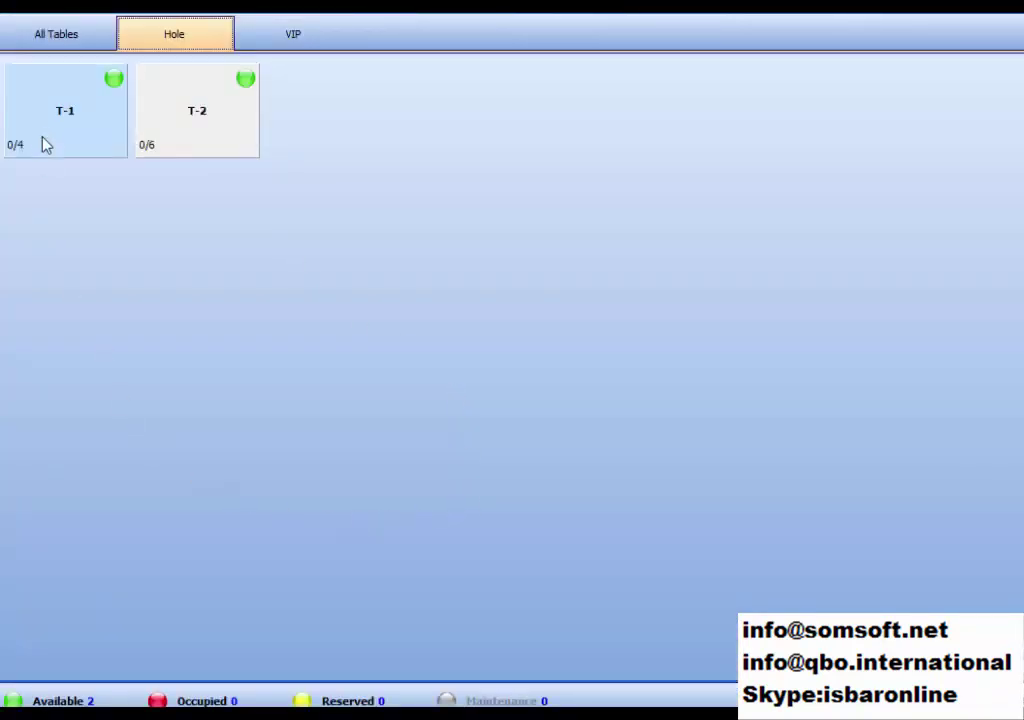
left_click(292, 37)
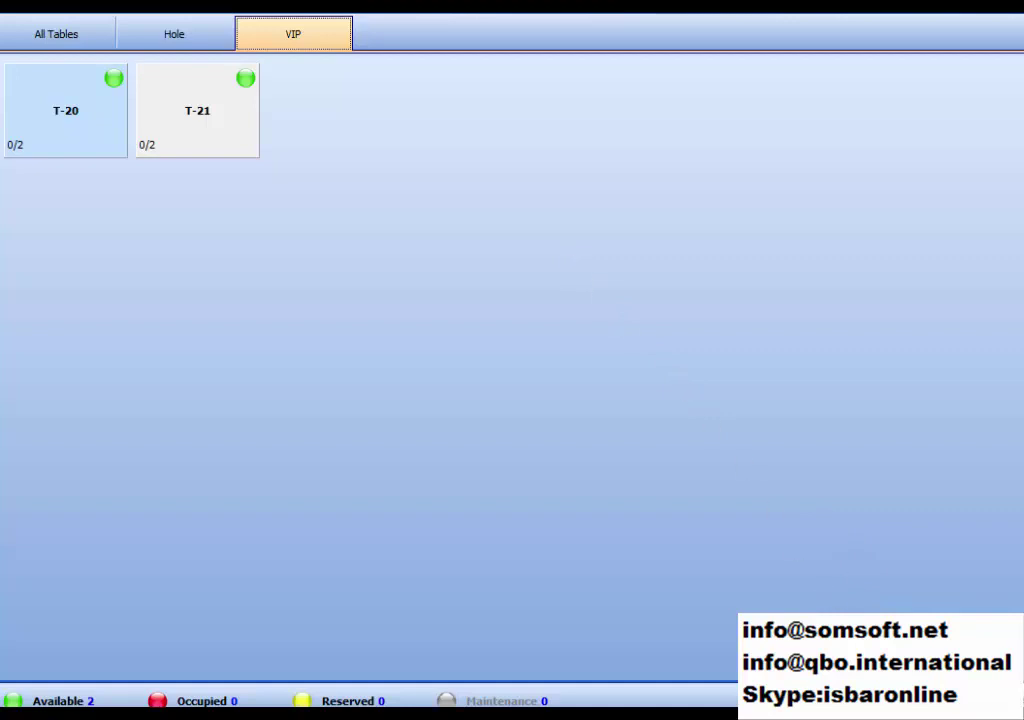
key("Escape")
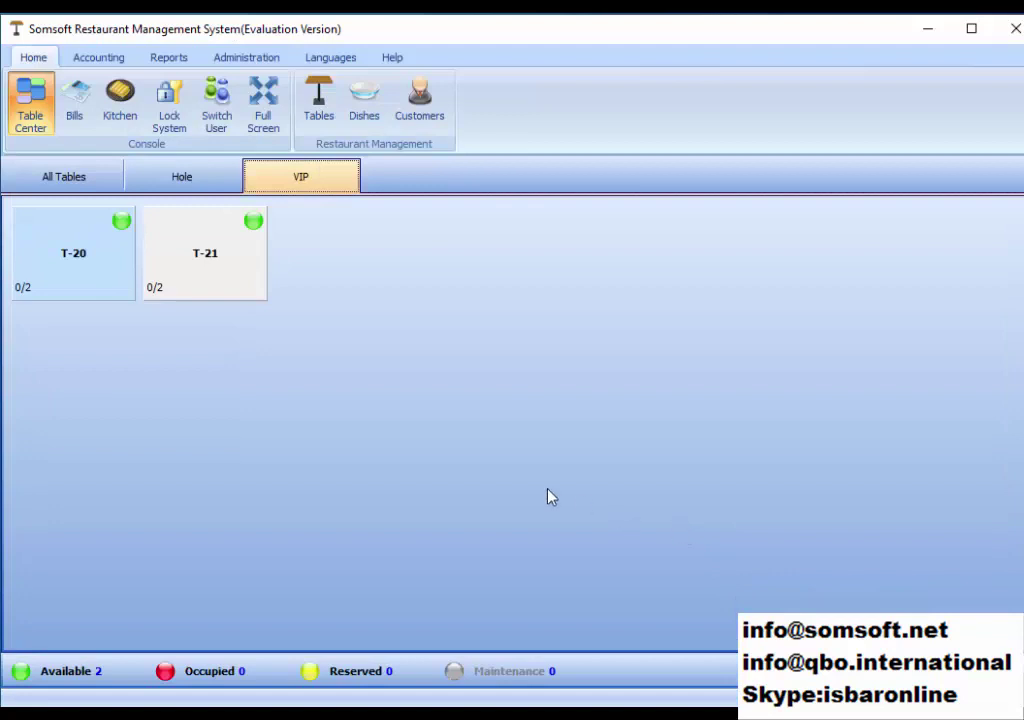
left_click(263, 100)
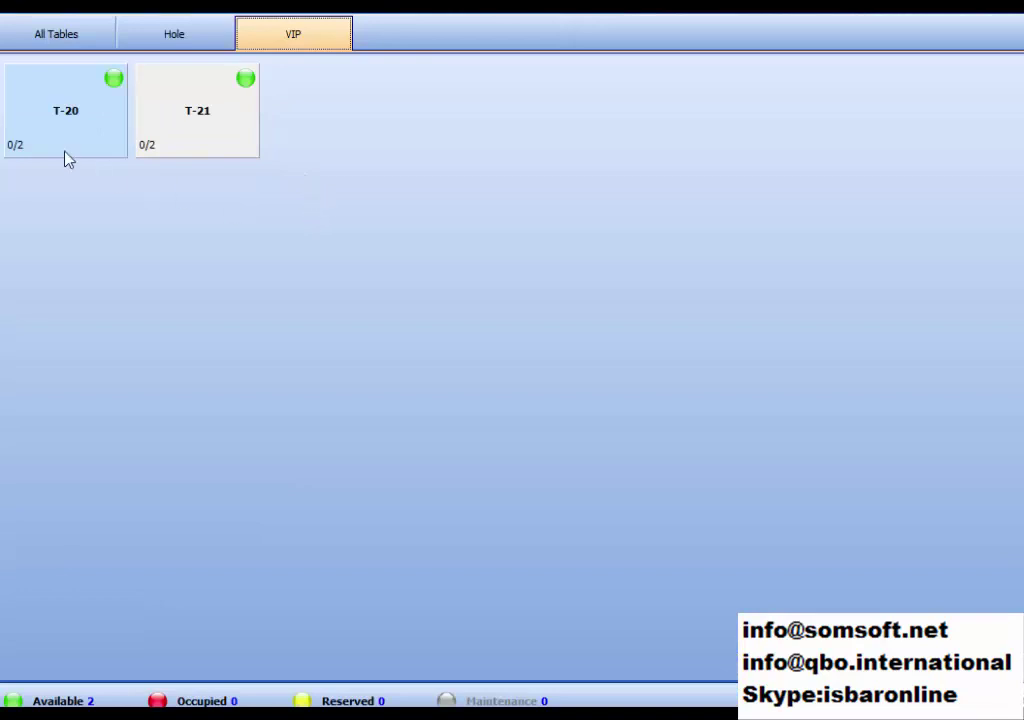
Open table T-2 in the Hole area, leaving the customer and guest number blank.
left_click(177, 34)
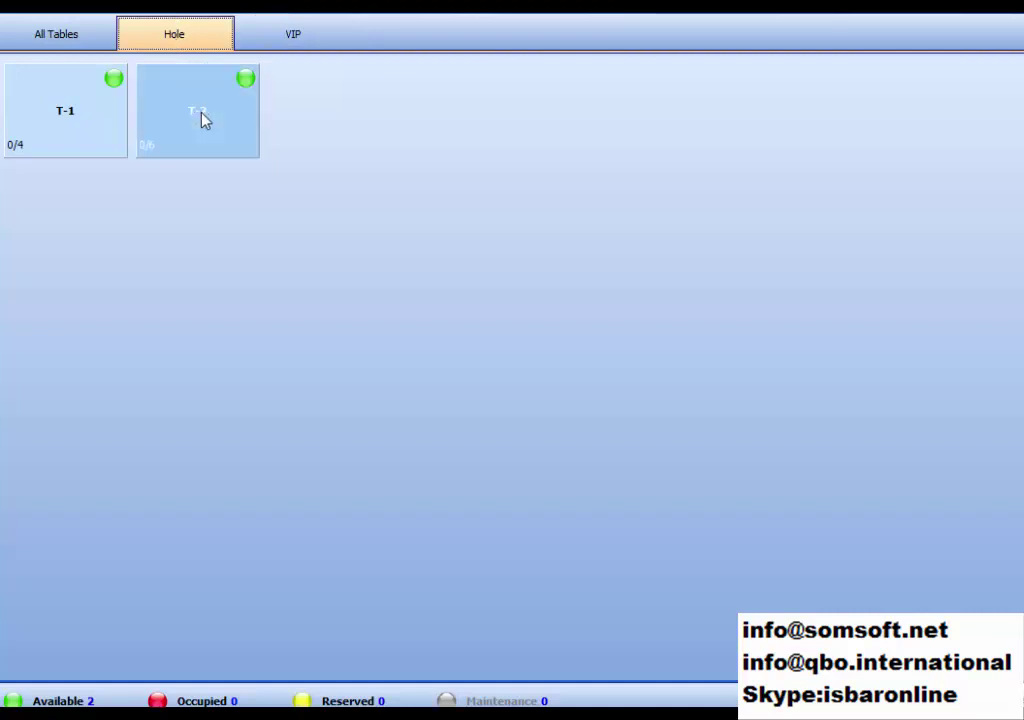
left_click(203, 119)
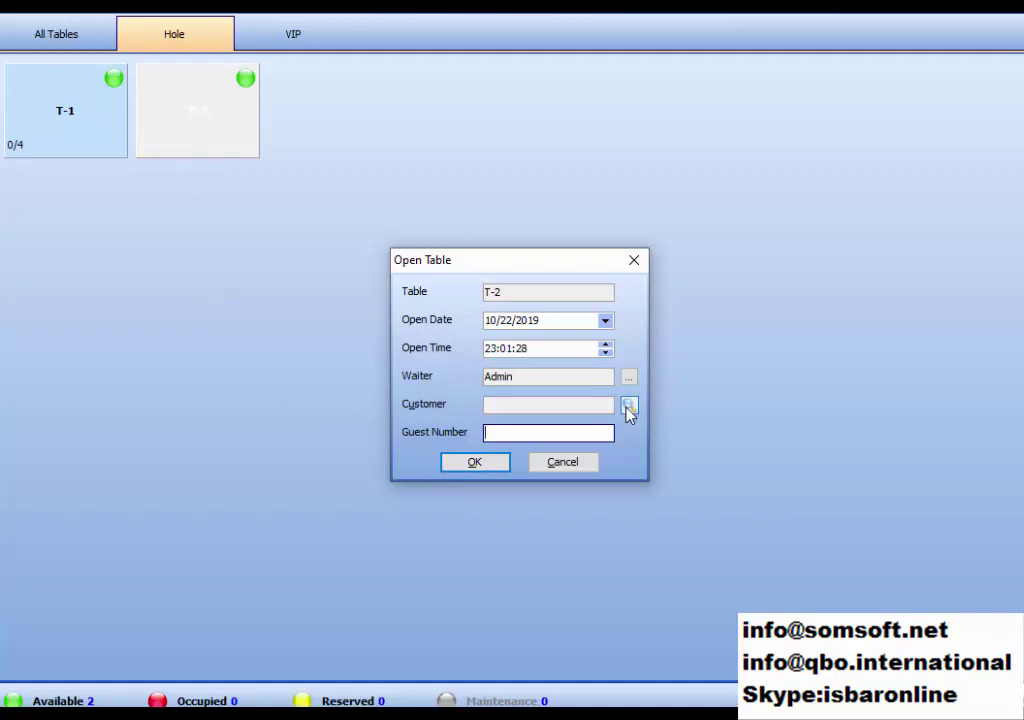
left_click(475, 464)
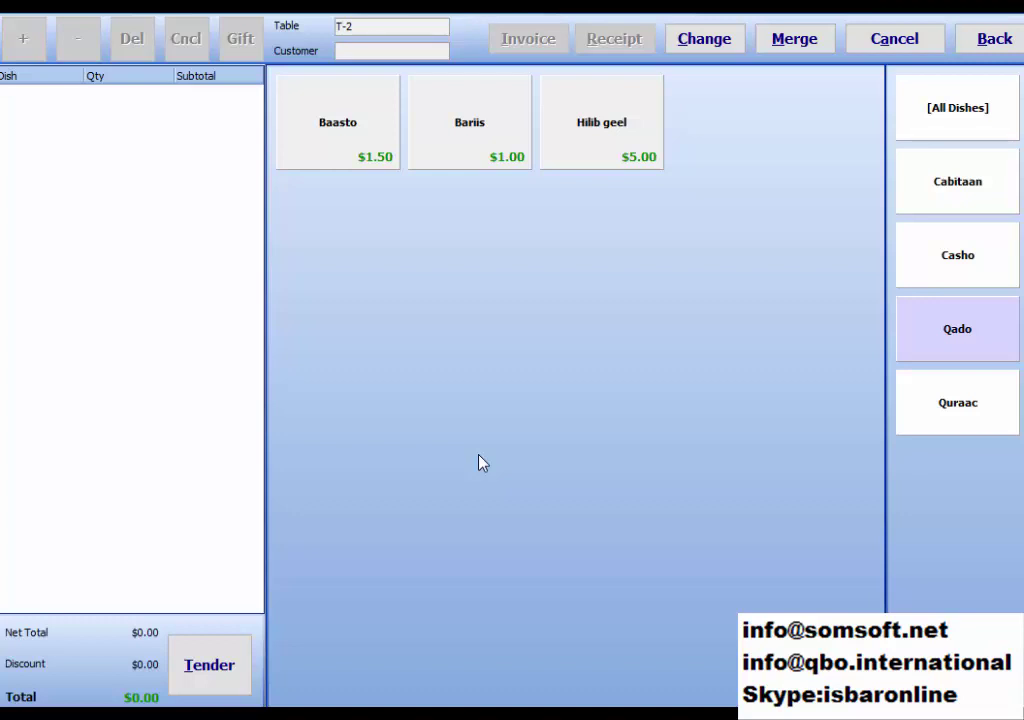
Order one Caano geel and one Sareen from the Casho category for T-2, and return to the windowed table center.
left_click(959, 260)
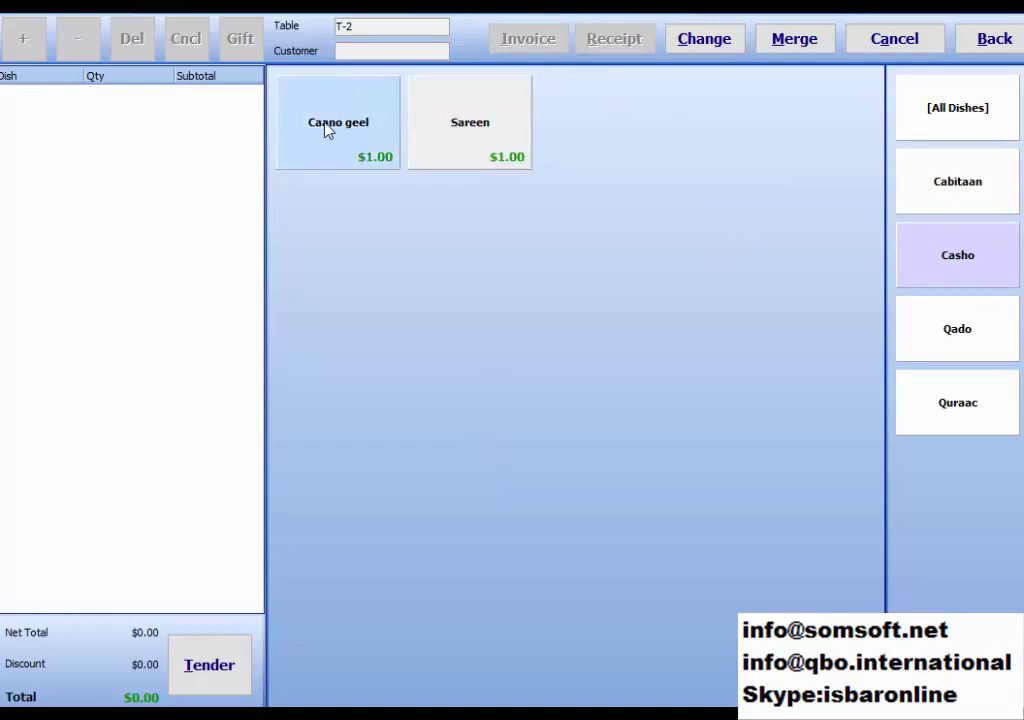
left_click(332, 131)
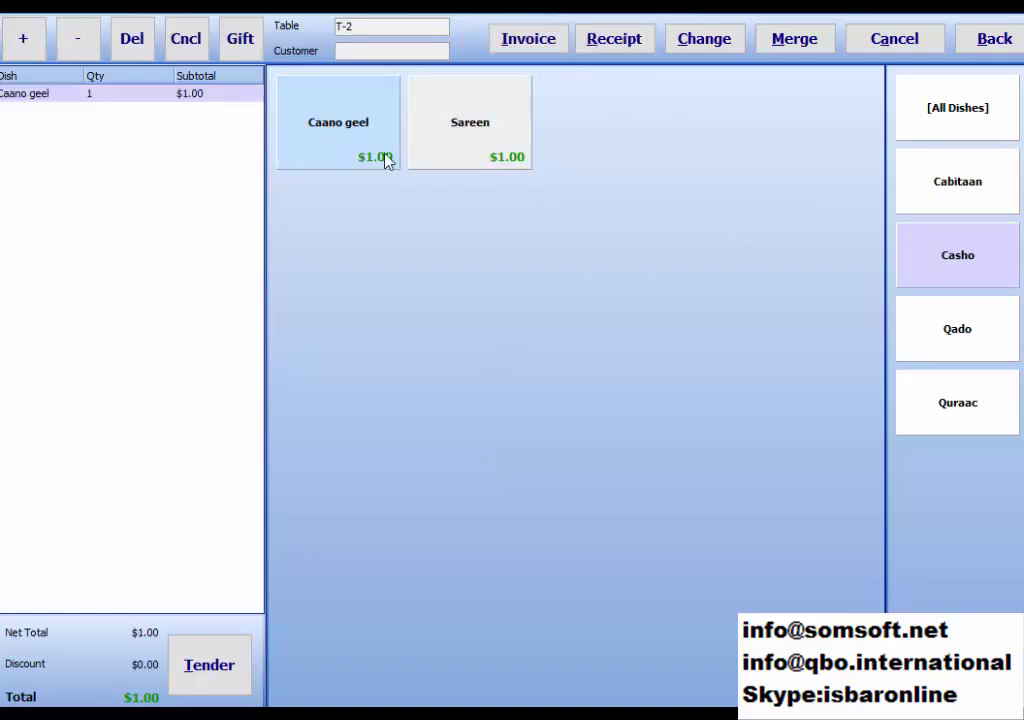
left_click(470, 137)
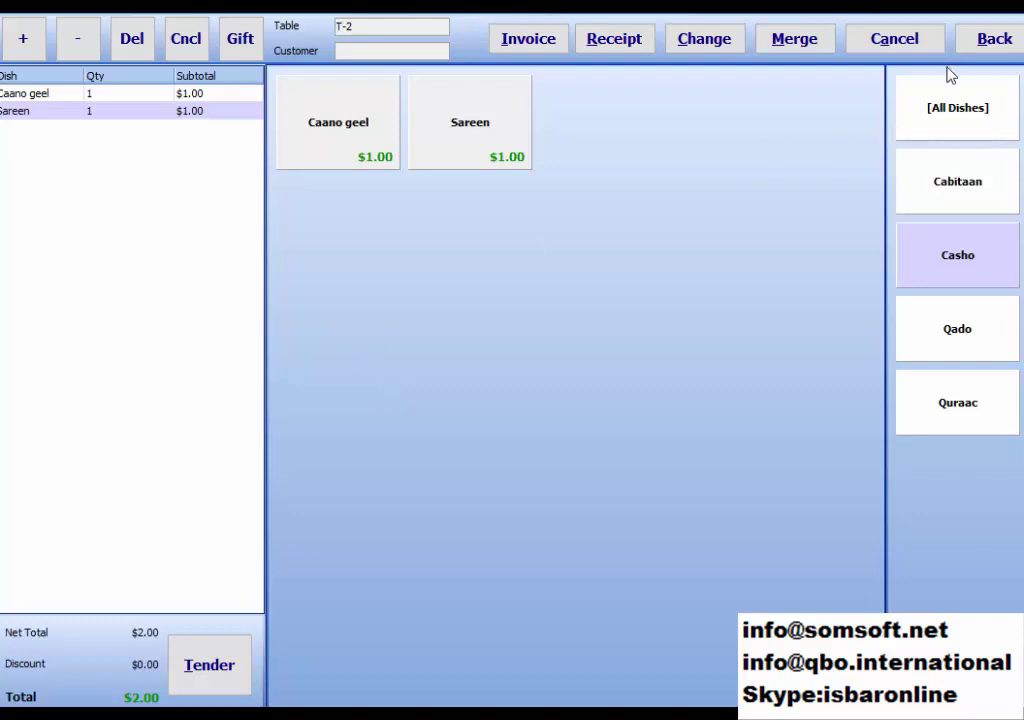
left_click(993, 40)
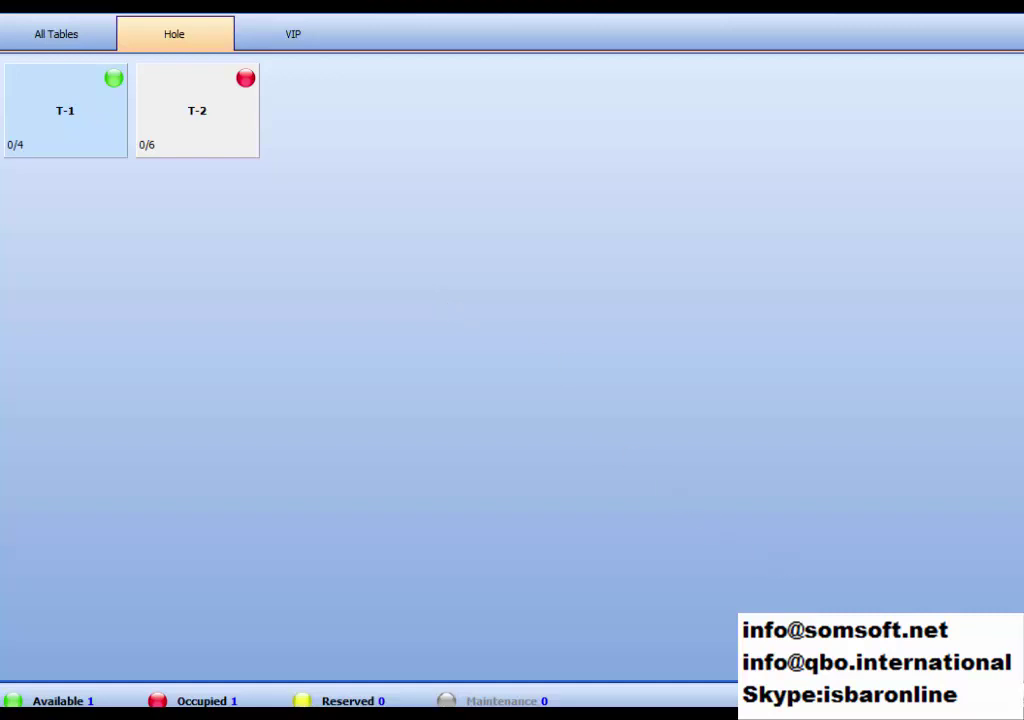
key("Escape")
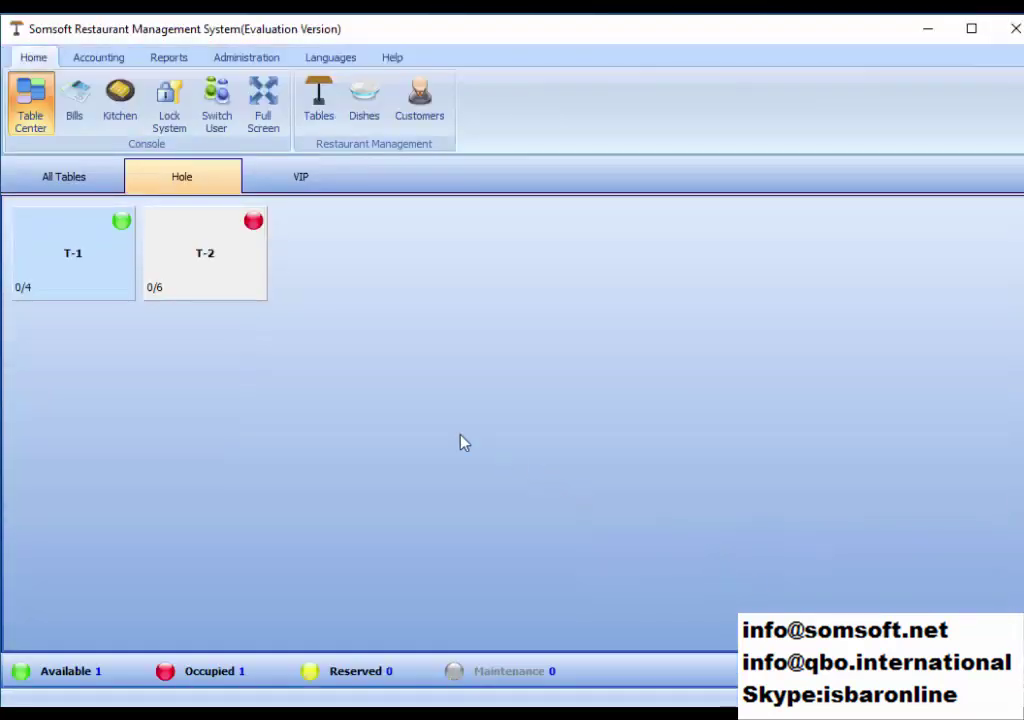
Examine the customer's balance and sale order transaction in the customer records.
left_click(420, 110)
left_click(421, 108)
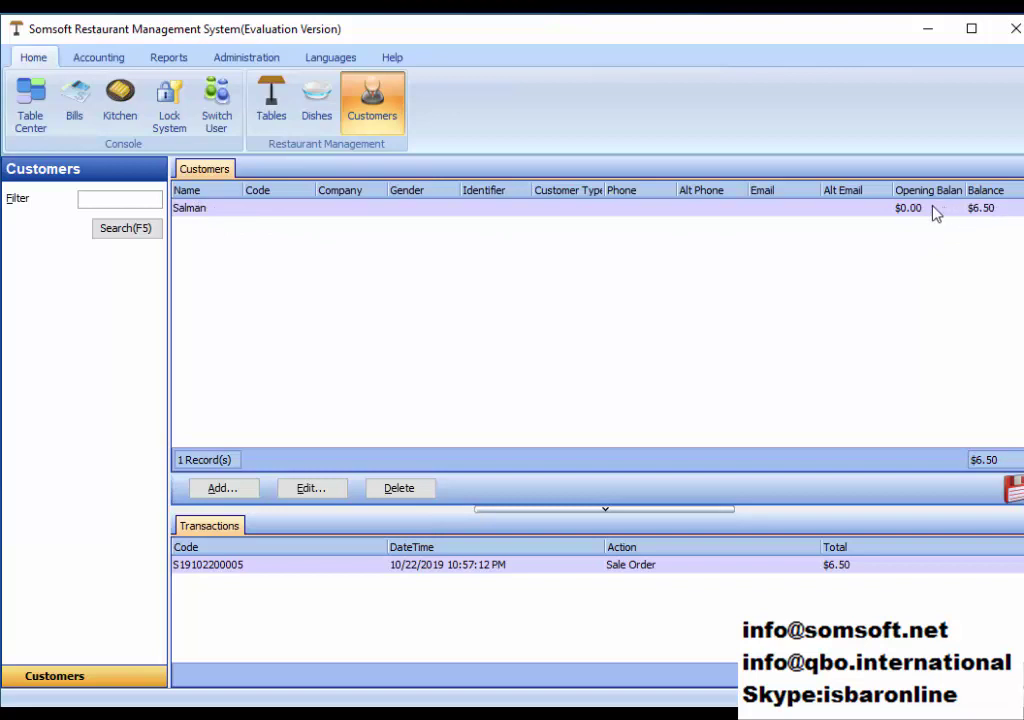
left_click(457, 575)
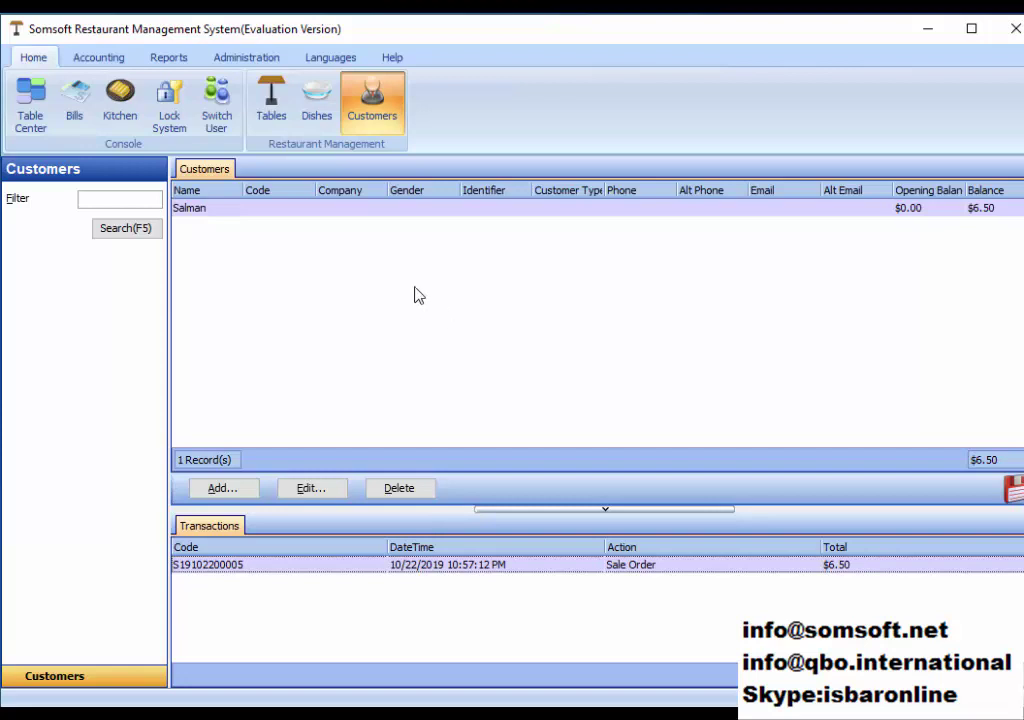
Run the net income report for this month, and check the balance in the company accounts.
left_click(105, 60)
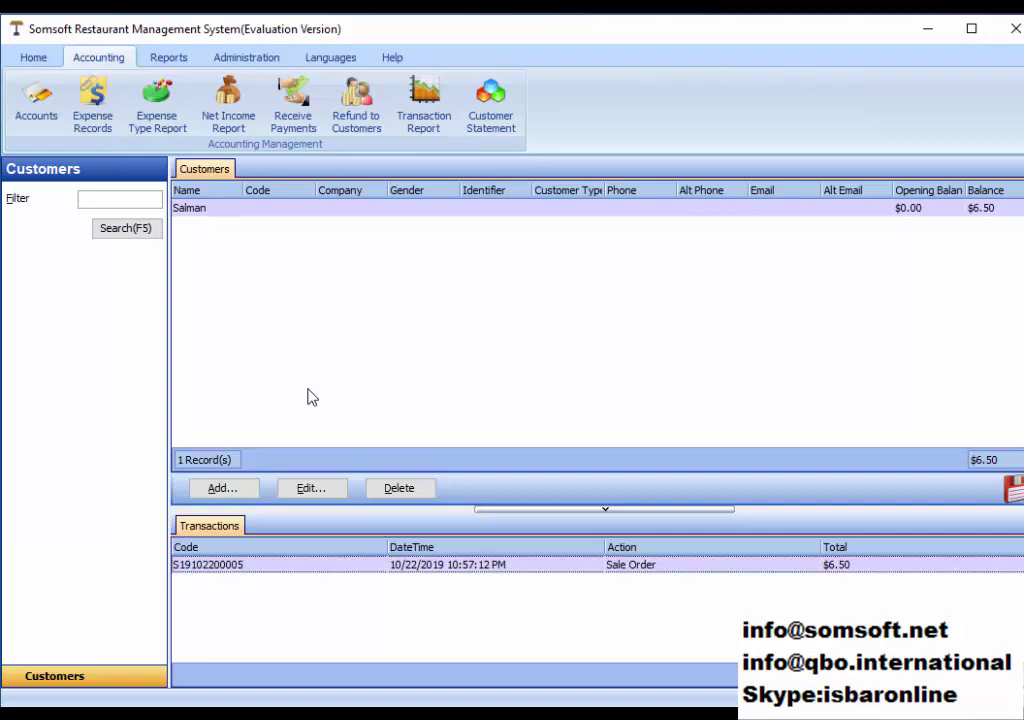
left_click(234, 112)
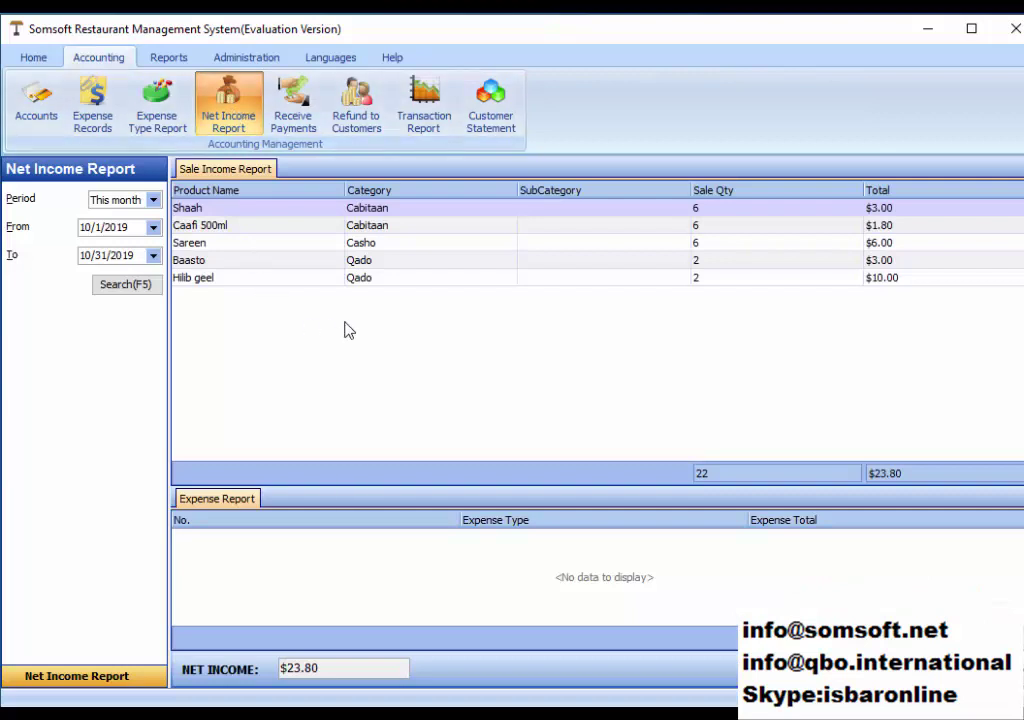
left_click(120, 290)
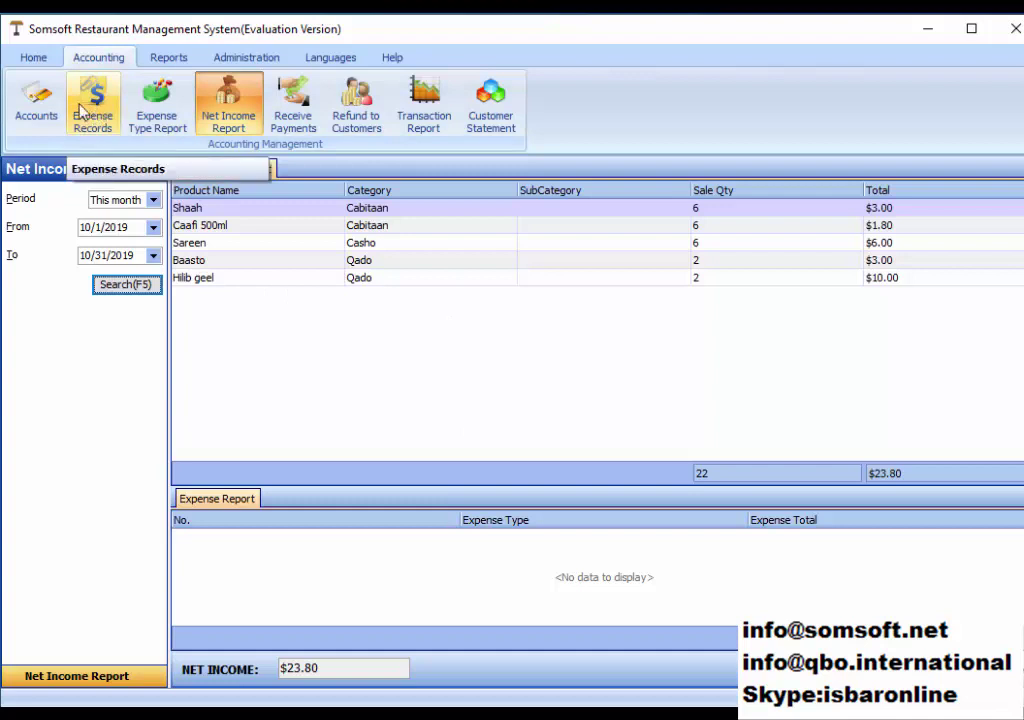
left_click(36, 104)
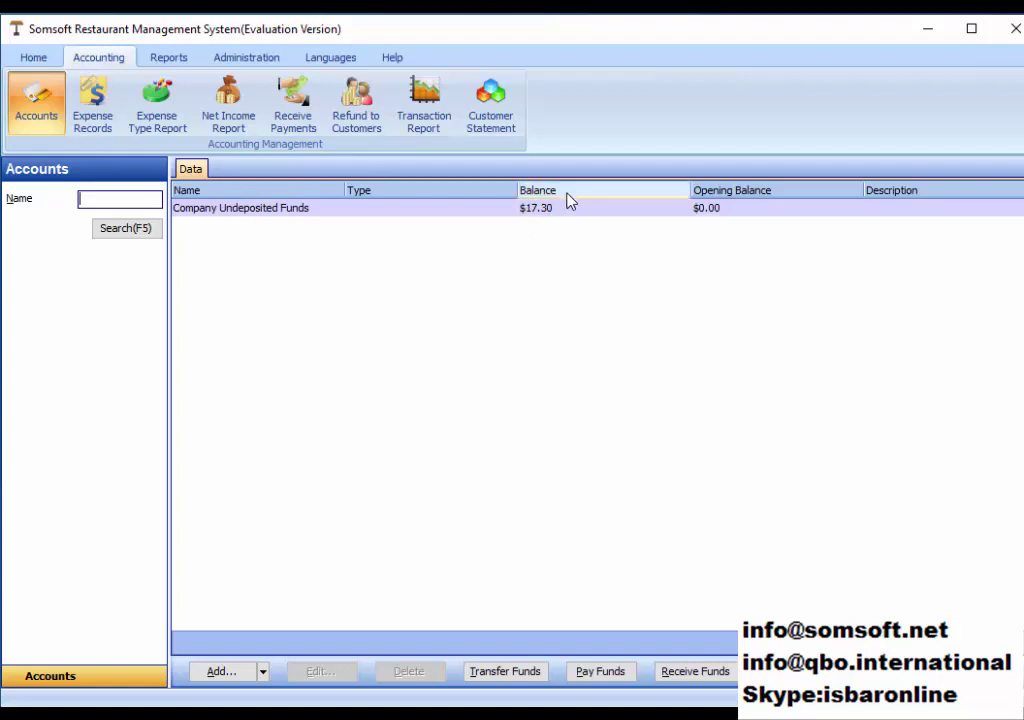
Review today's bills and select the T-2 bill assigned to a customer to check its unpaid balance.
left_click(42, 62)
left_click(78, 104)
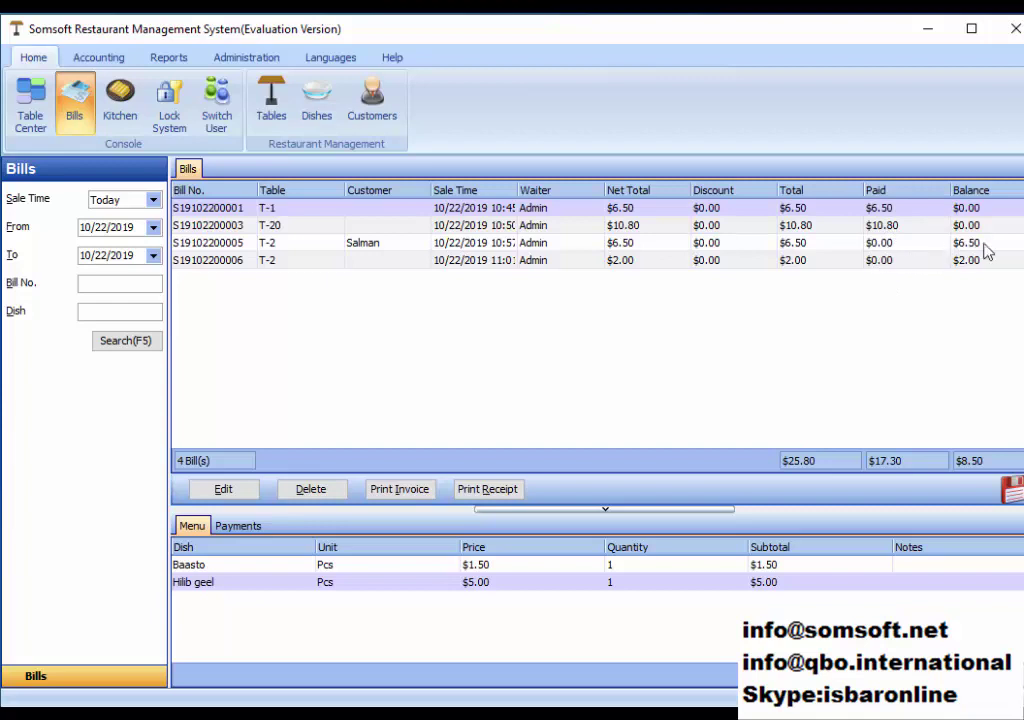
left_click(513, 245)
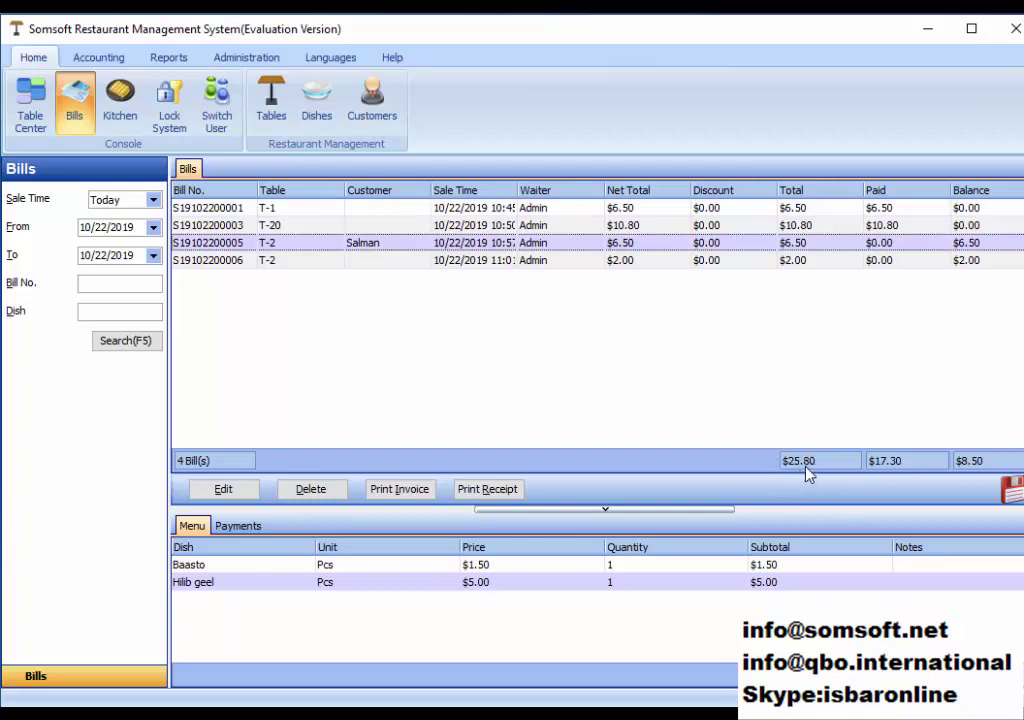
Compare the Company Undeposited Funds balance with the net income report for this month.
left_click(97, 60)
left_click(37, 106)
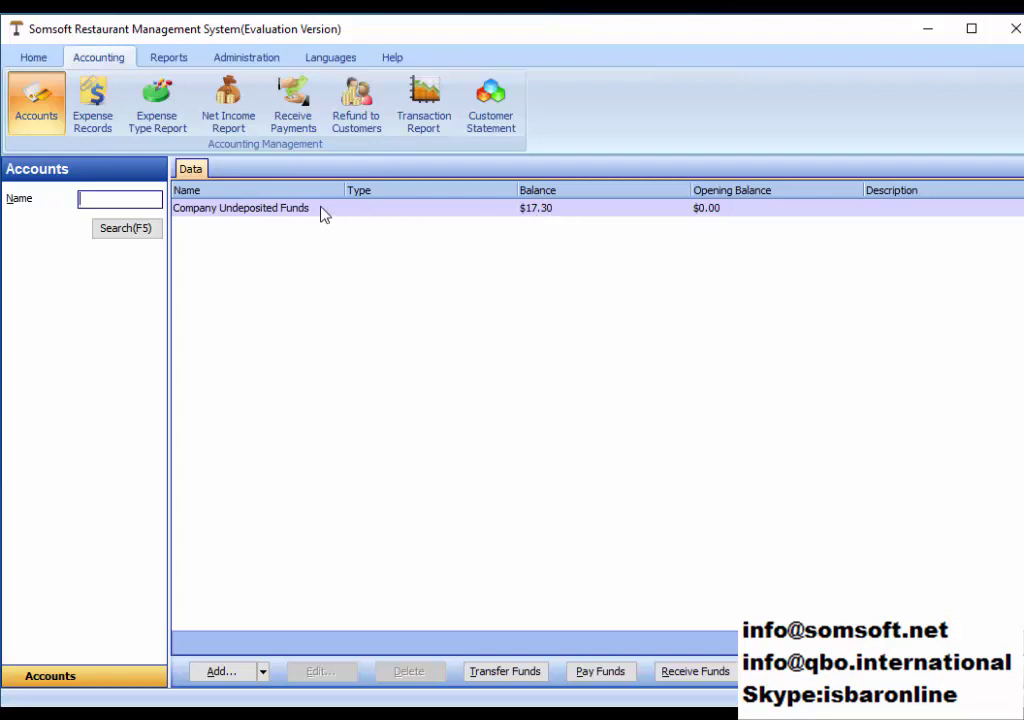
left_click(230, 100)
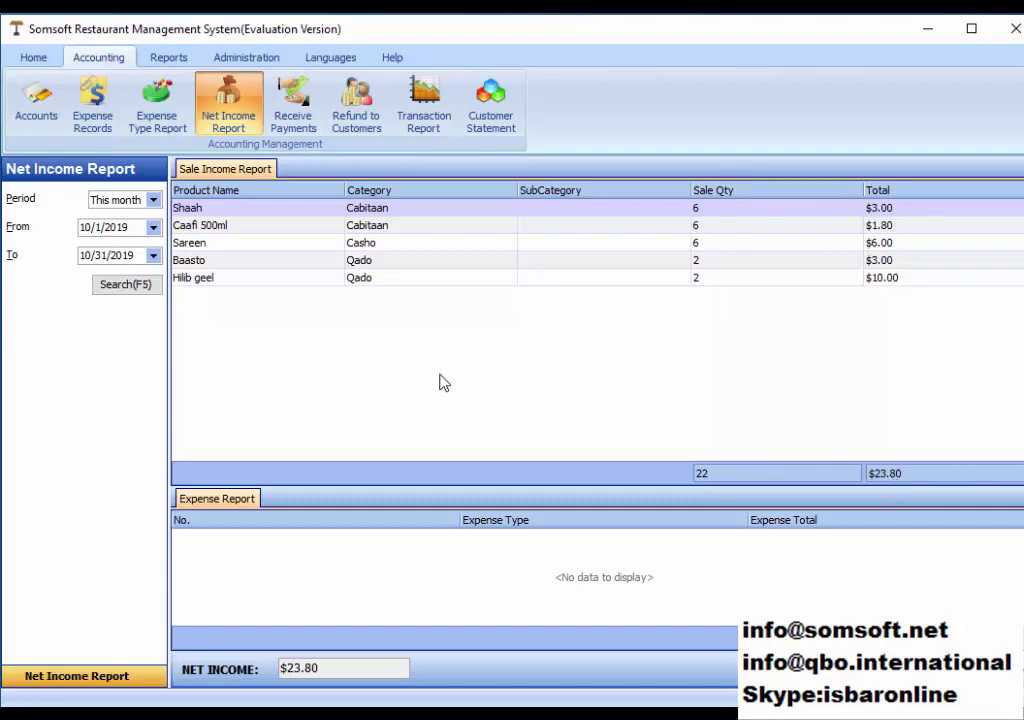
Start a new expense record and create an expense type named "iibka cuntada" for it.
left_click(95, 101)
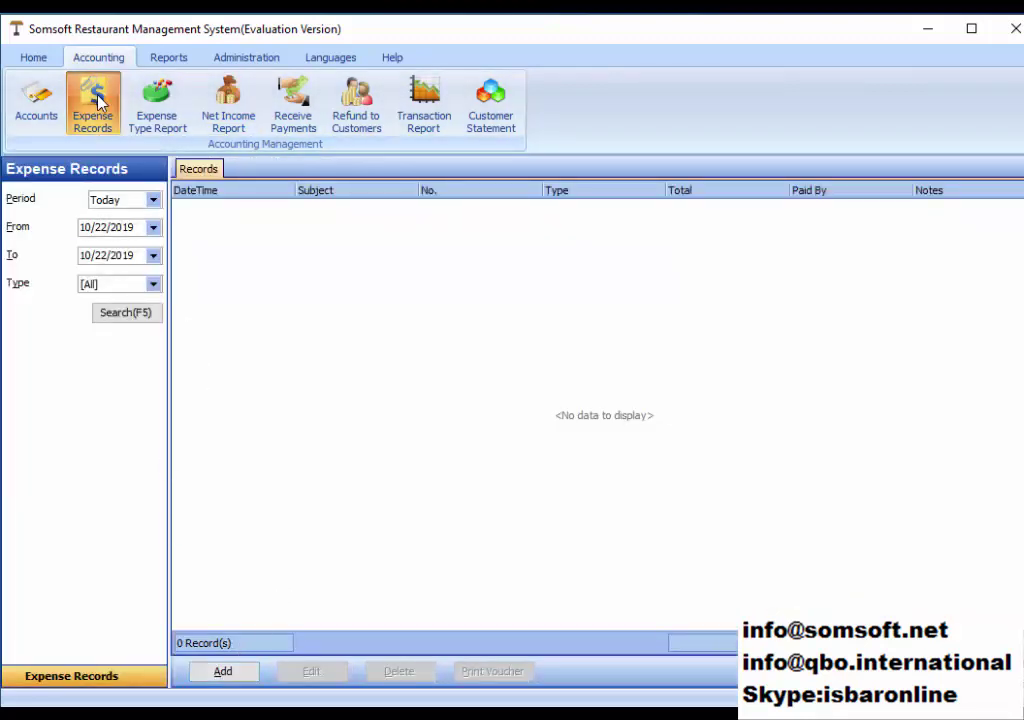
left_click(223, 672)
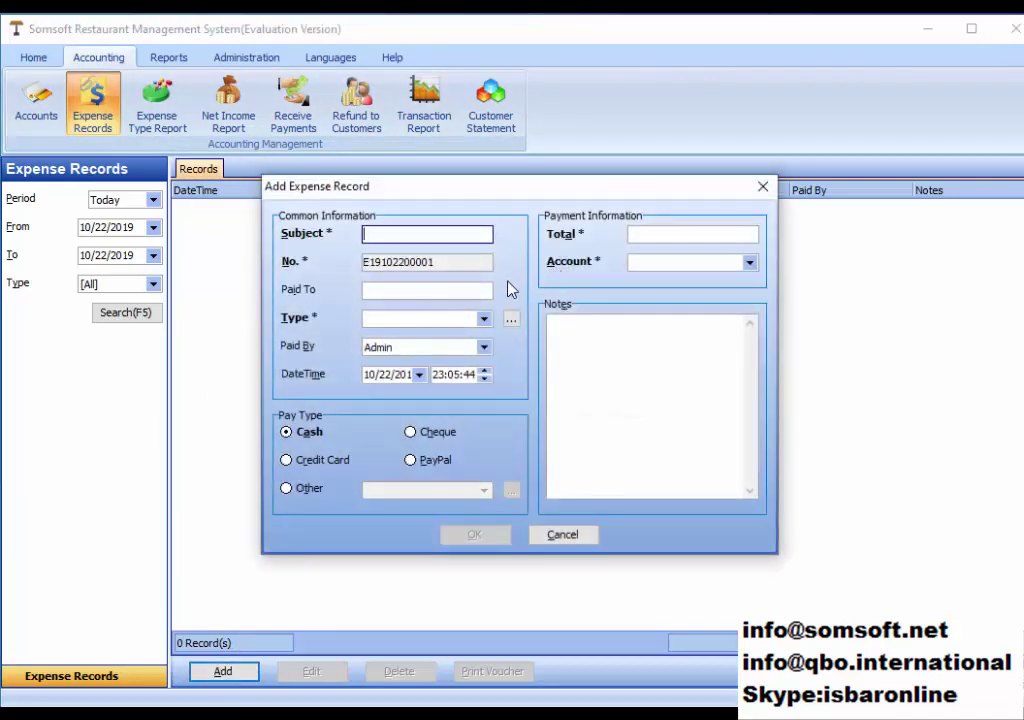
left_click(511, 320)
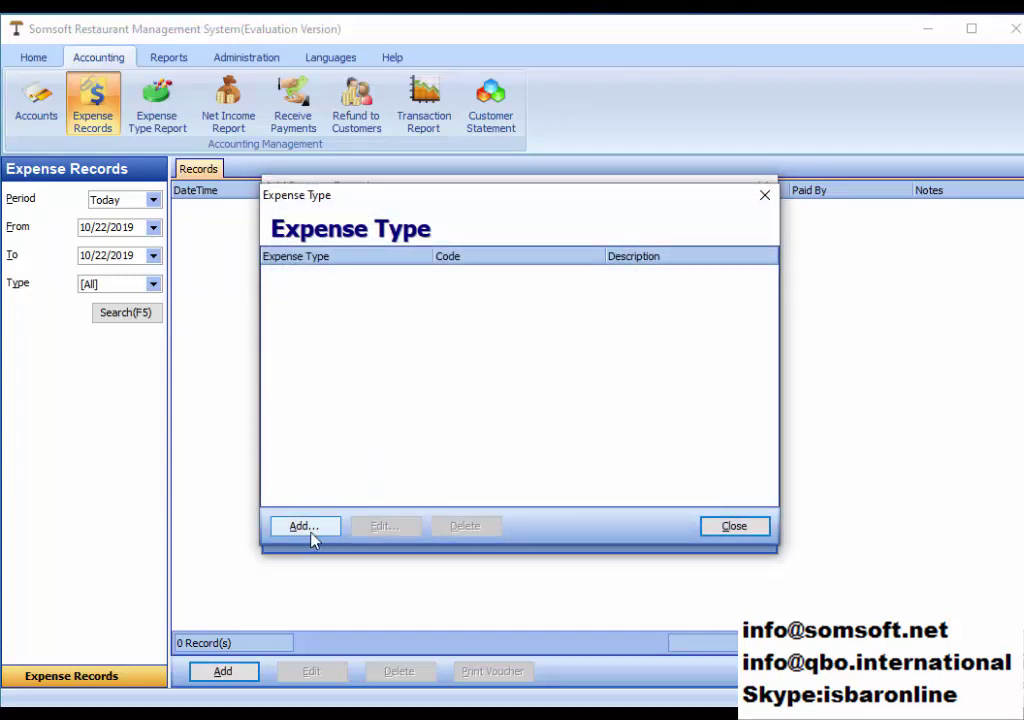
left_click(309, 531)
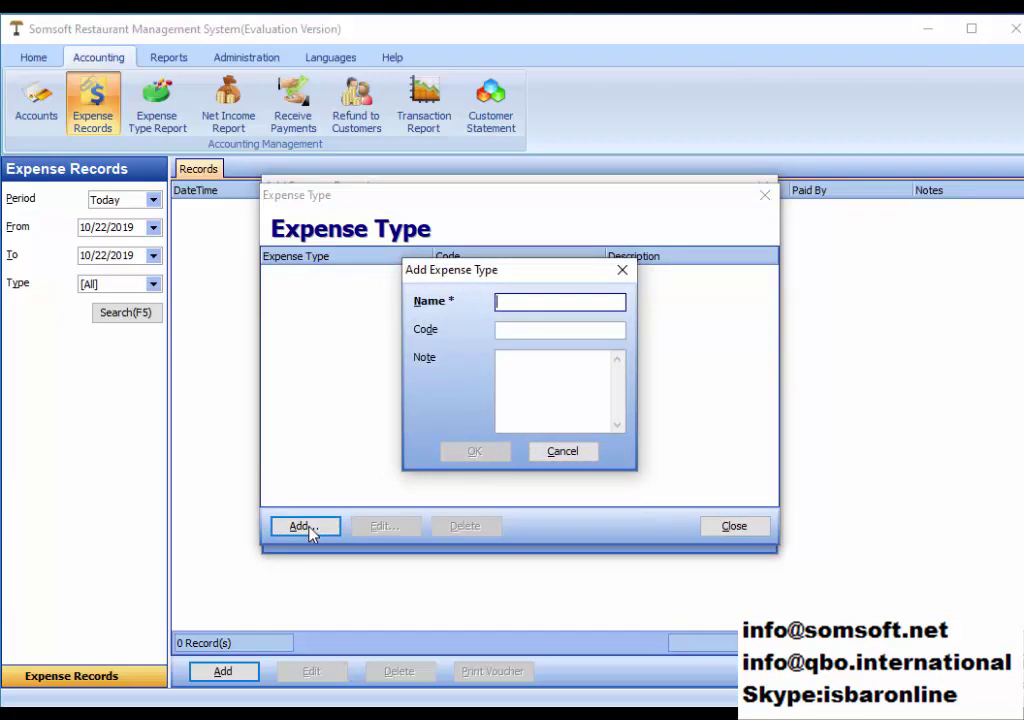
type("iibka")
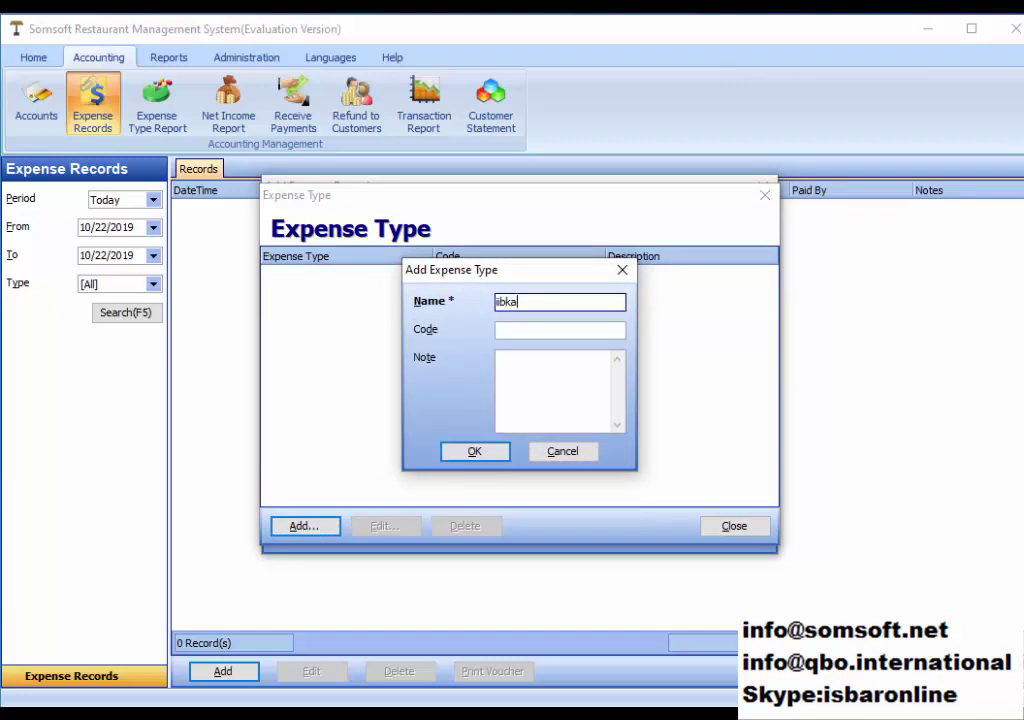
type(" cuntada")
left_click(486, 451)
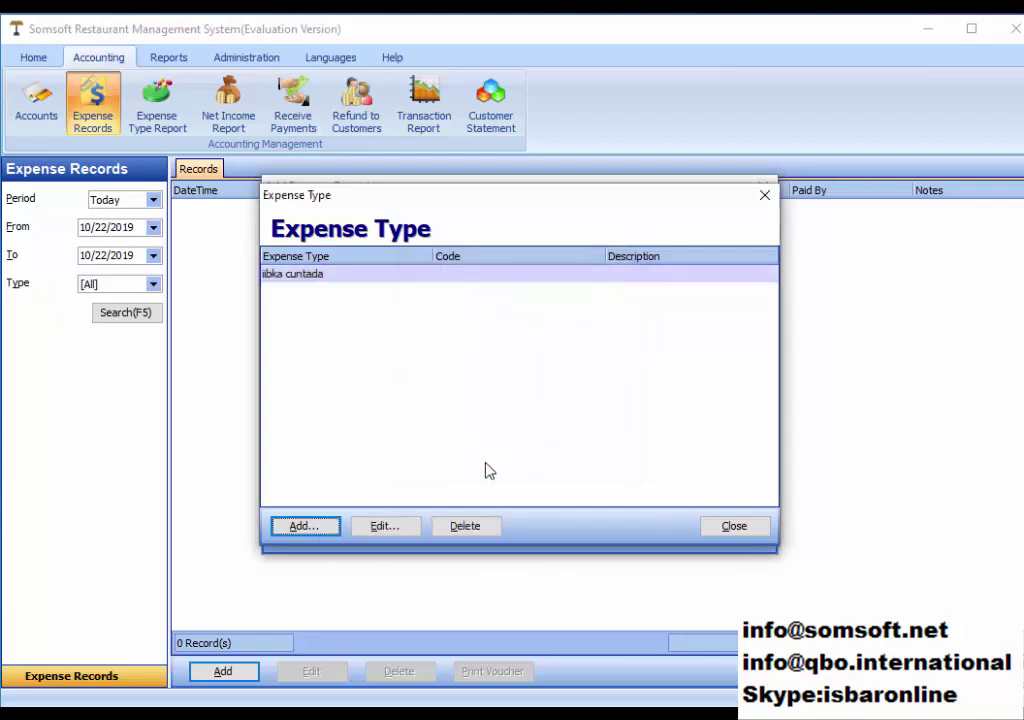
left_click(733, 526)
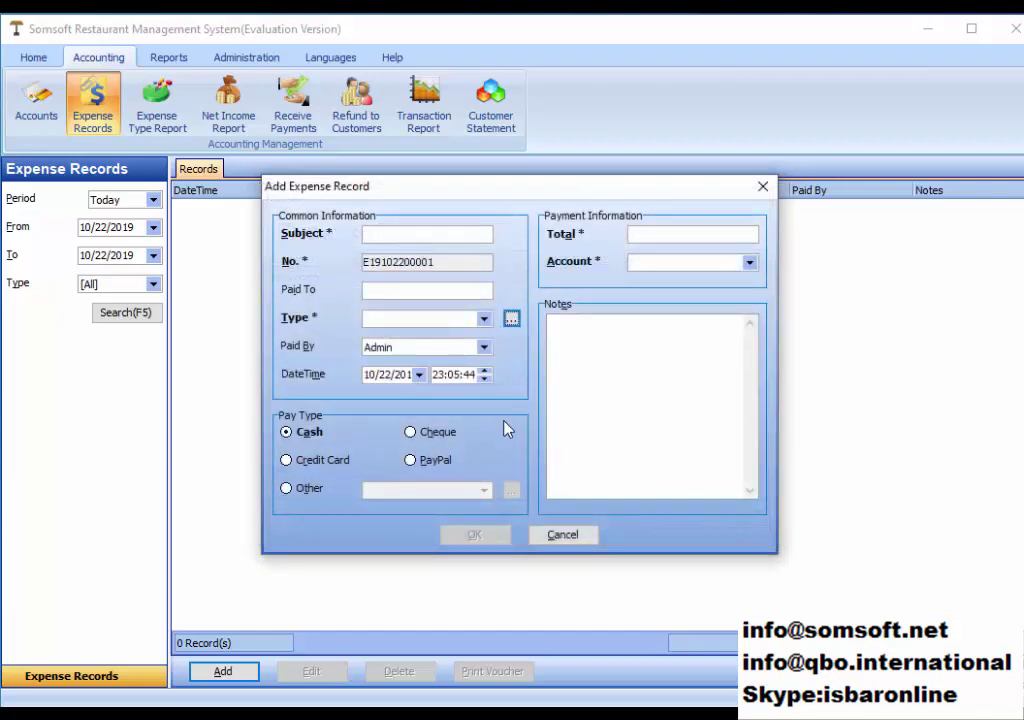
Give the expense record the subject "qarashki cuntada" and the type "iibka cuntada".
left_click(412, 234)
type("qarash ")
type("i cuntada")
left_click(483, 318)
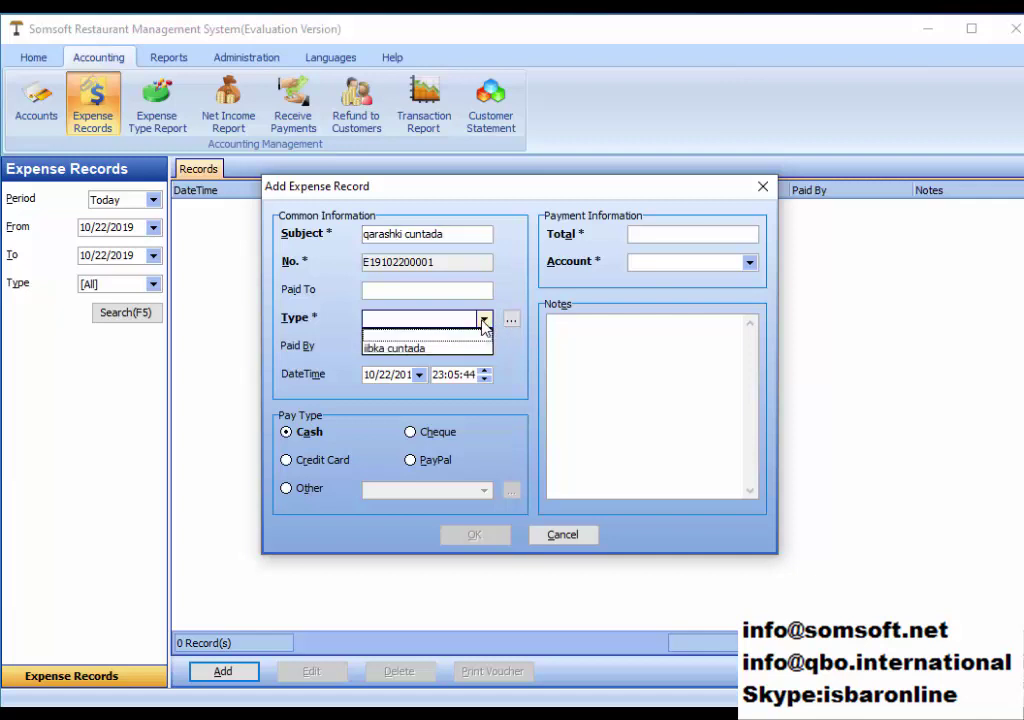
left_click(430, 349)
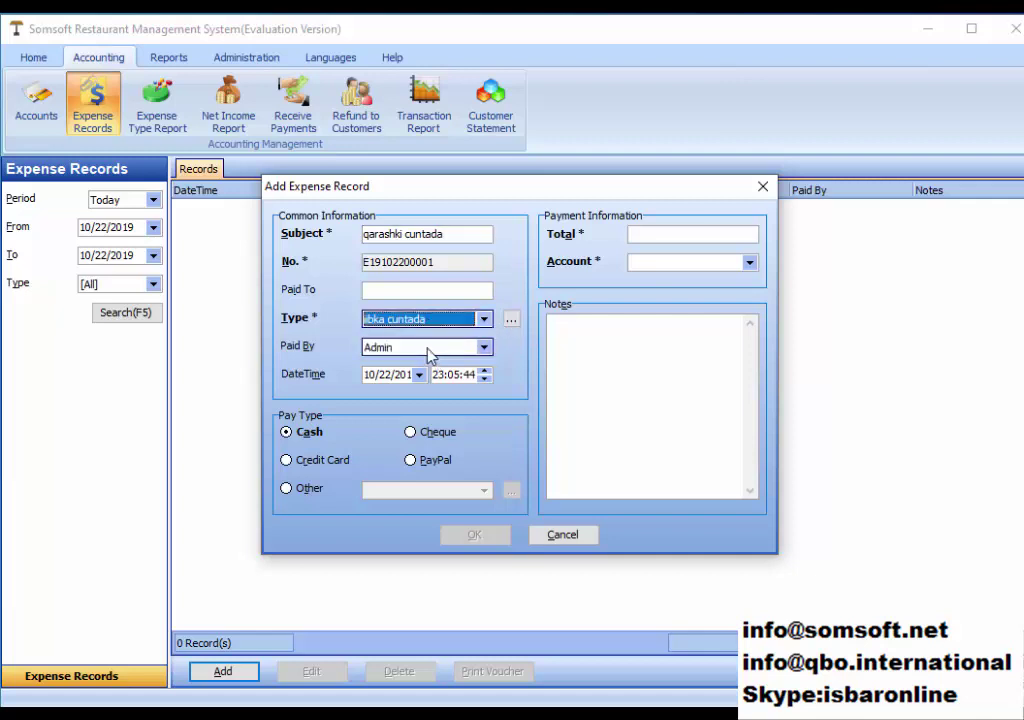
Charge the expense to the Company Undeposited Funds account with a total of $10 and the pay type Other.
left_click(750, 262)
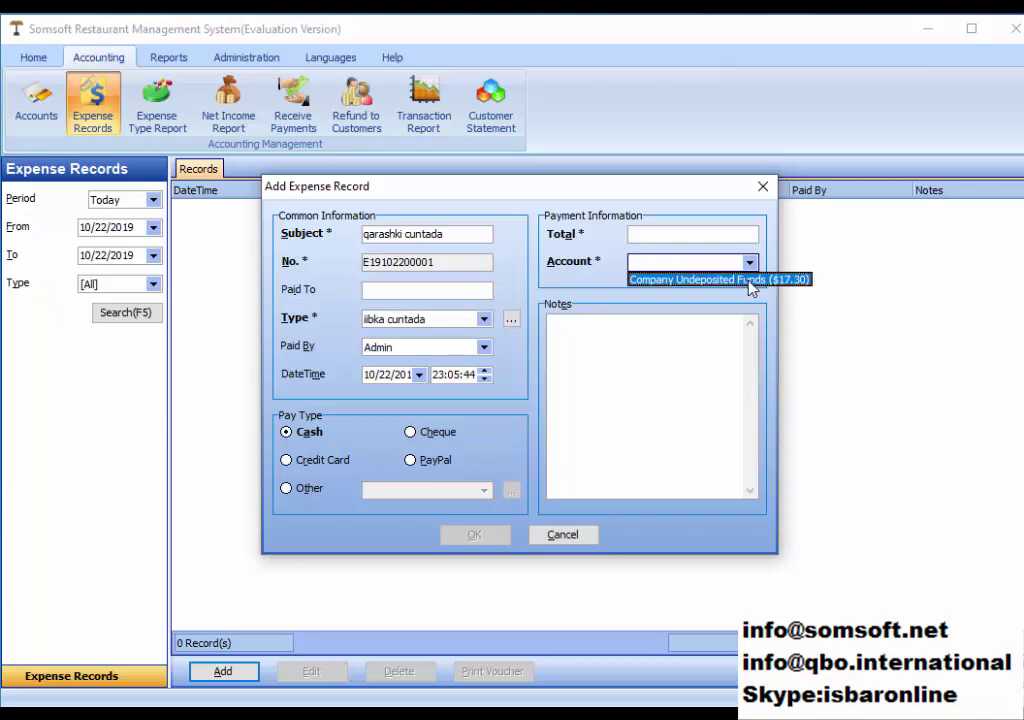
left_click(752, 280)
left_click(663, 235)
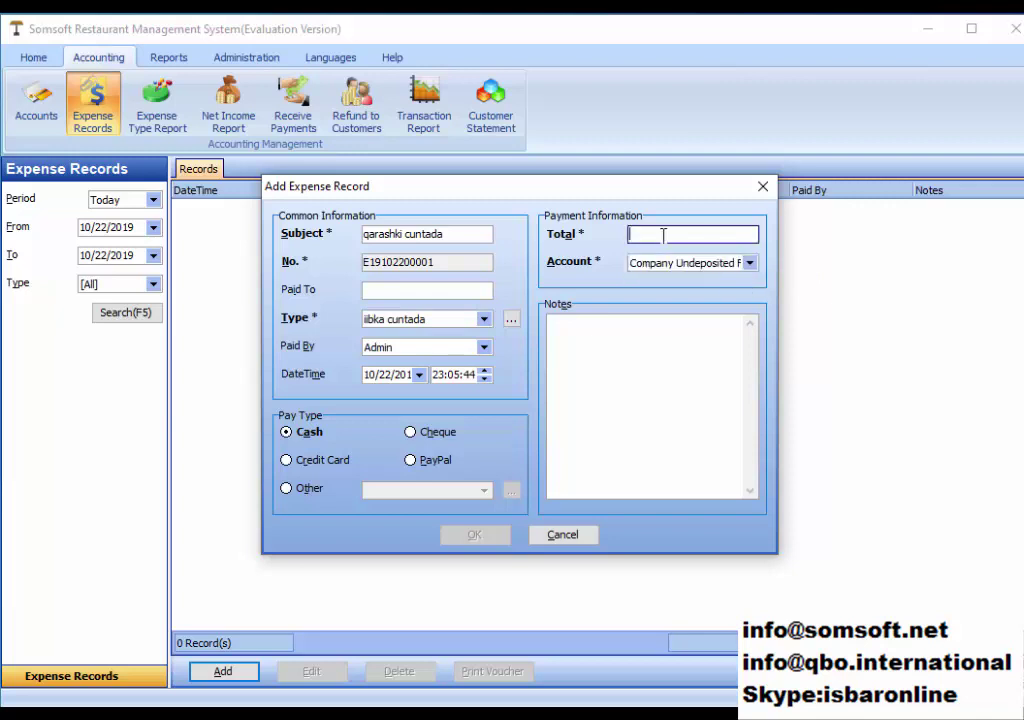
type("10")
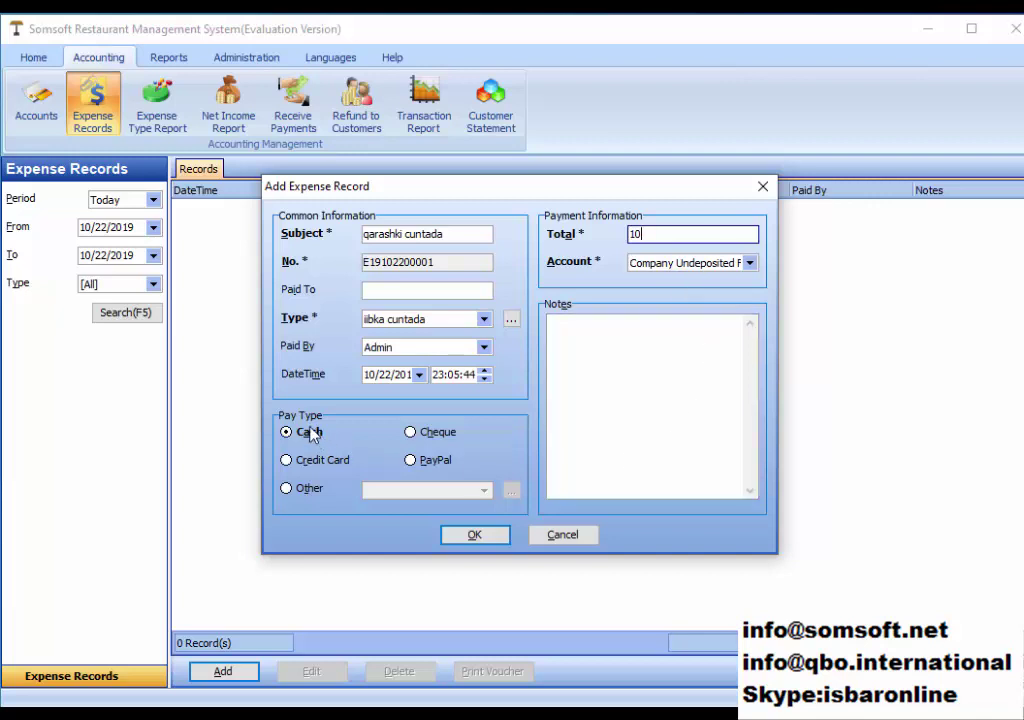
left_click(603, 341)
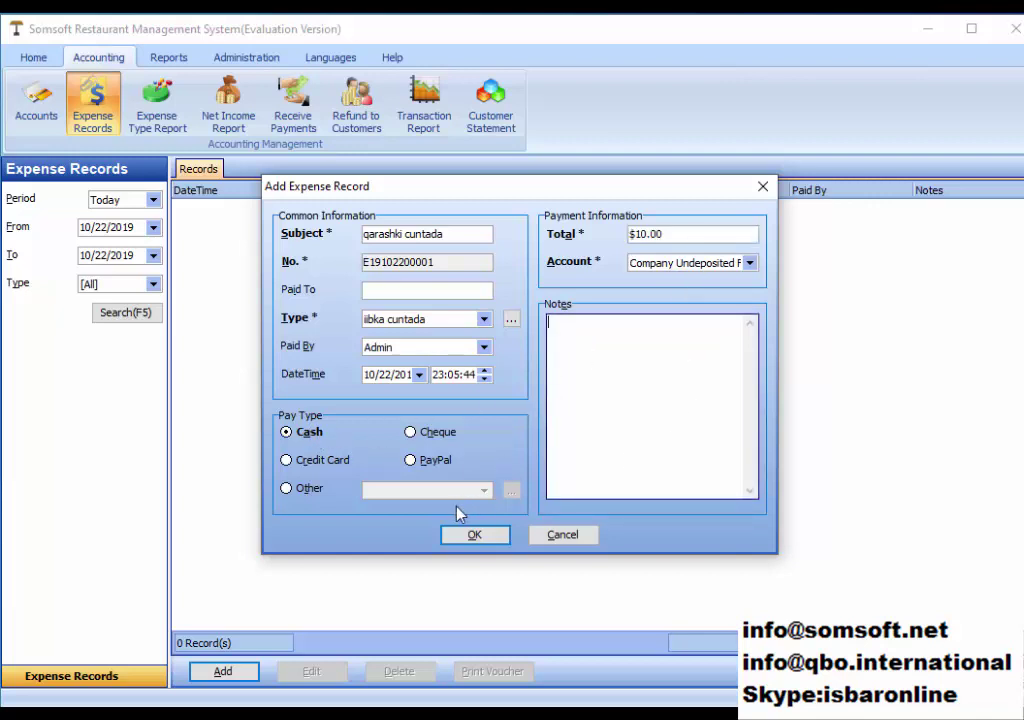
left_click(287, 489)
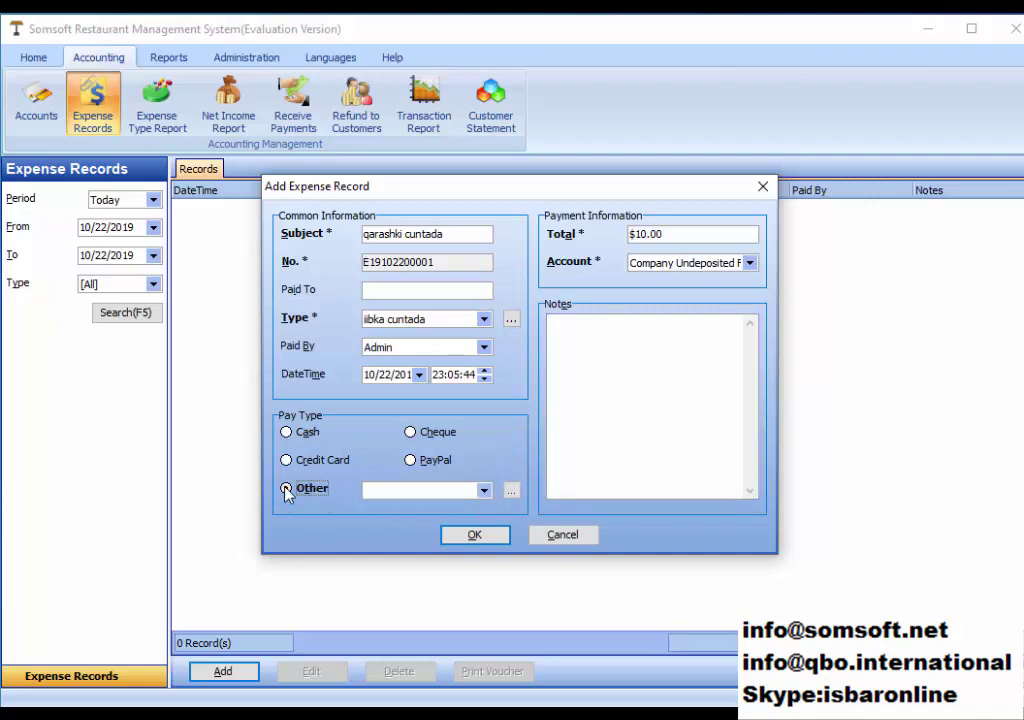
left_click(512, 494)
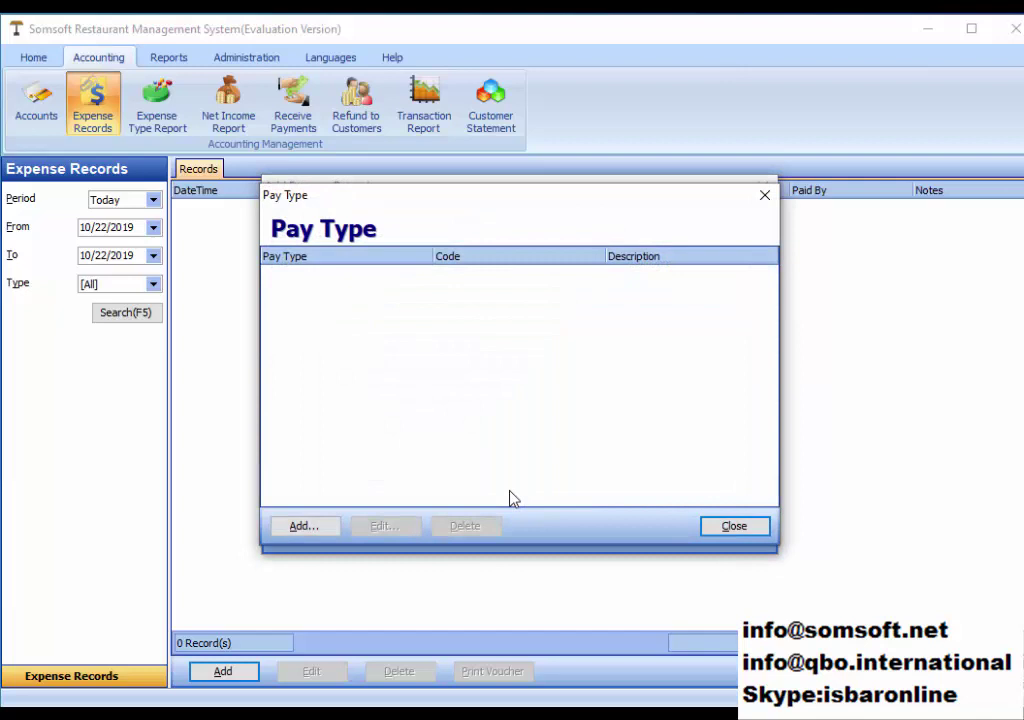
left_click(310, 530)
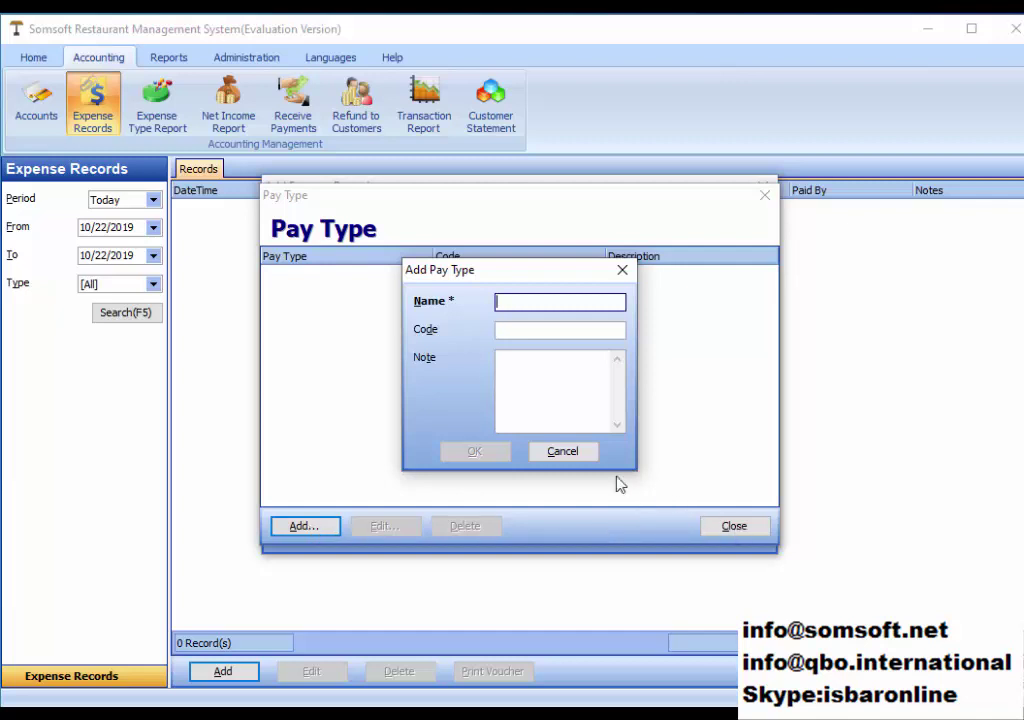
left_click(576, 453)
left_click(752, 526)
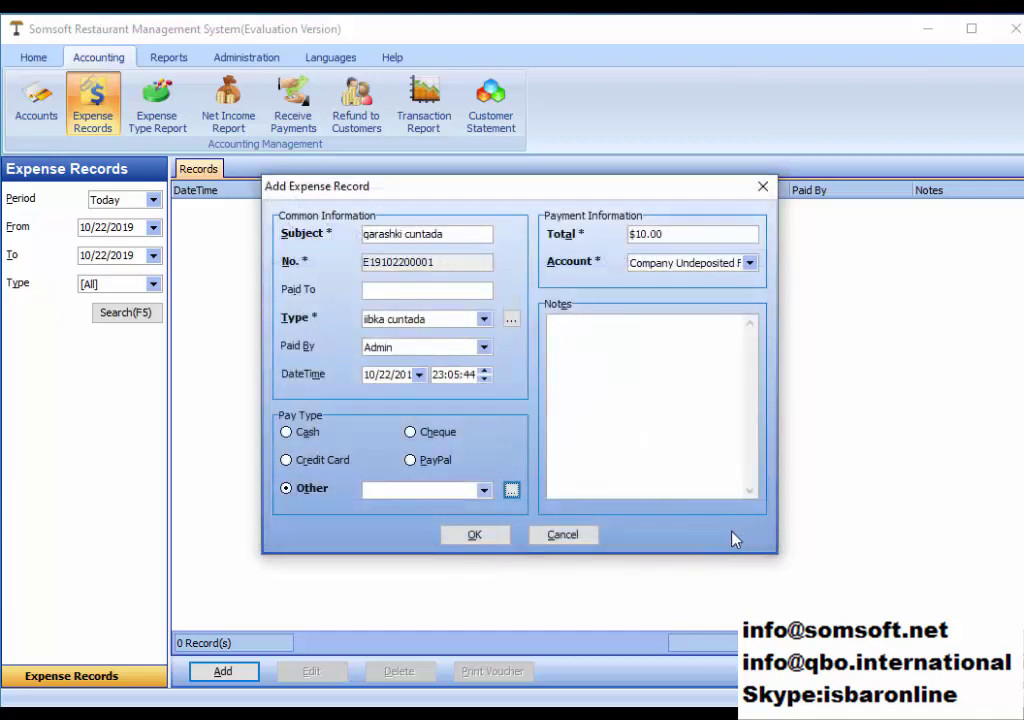
Save the expense record and refresh this month's net income report to include it.
left_click(478, 538)
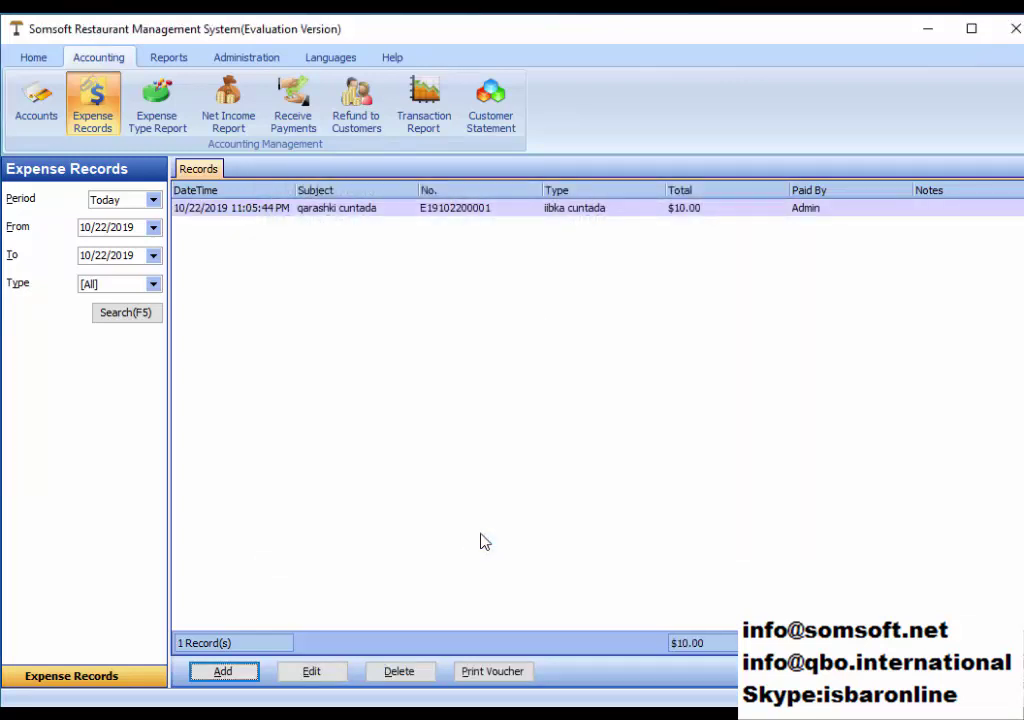
left_click(230, 105)
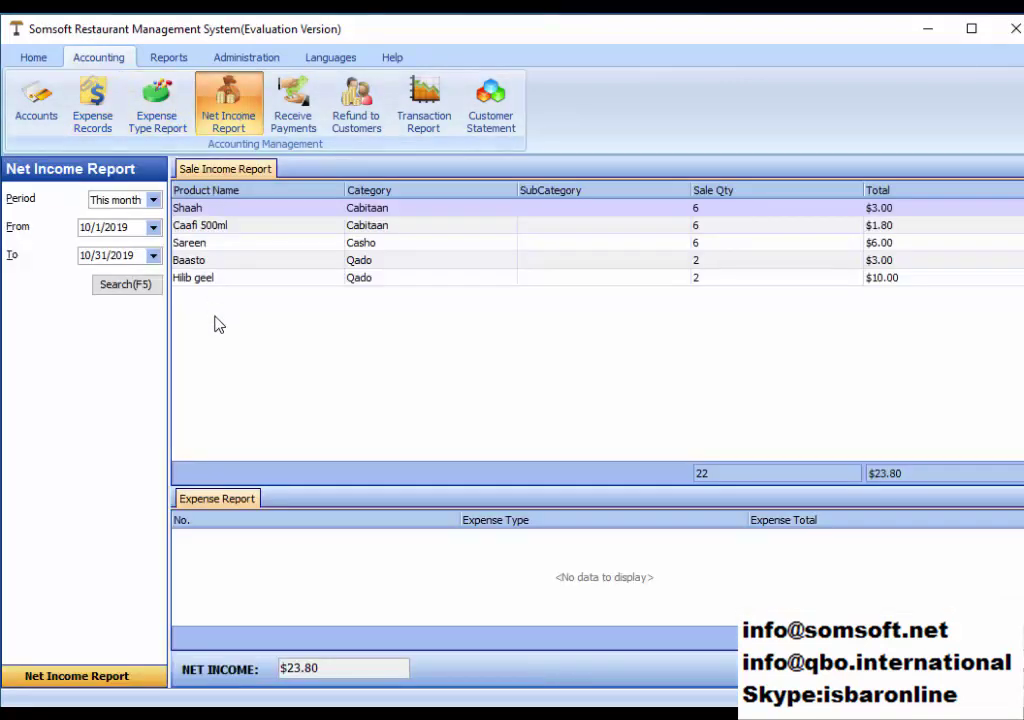
left_click(130, 287)
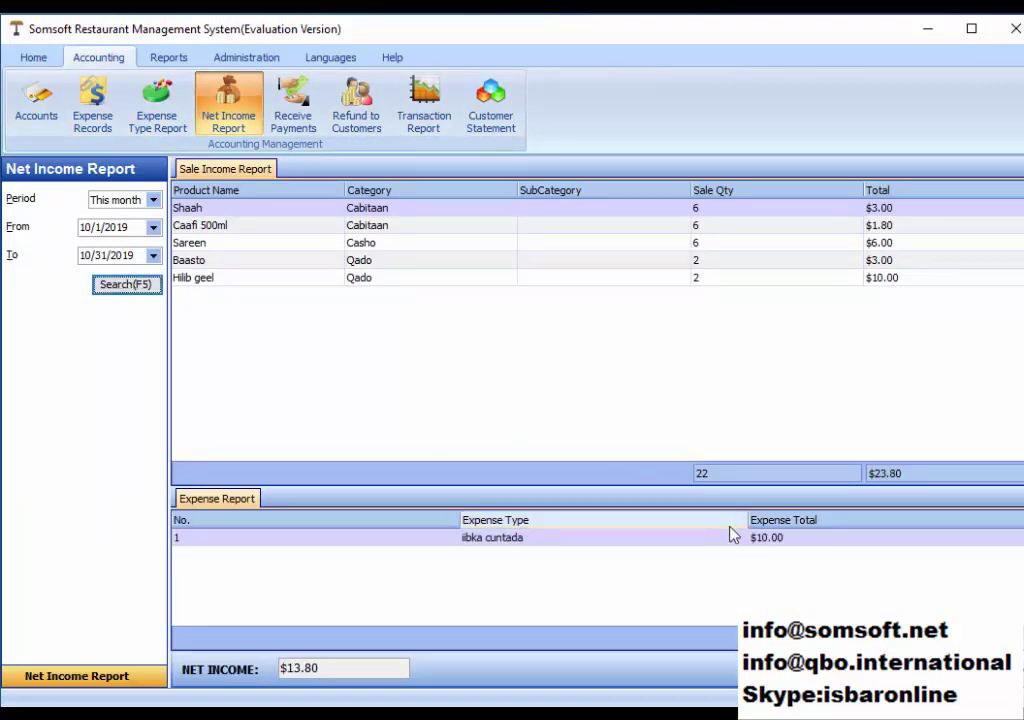